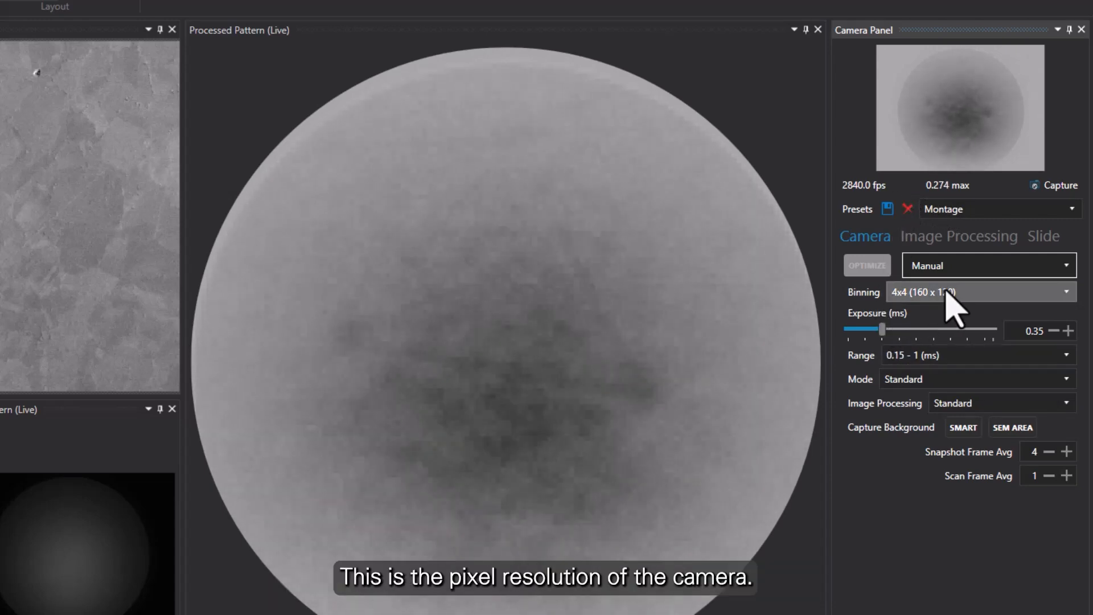
Step: Review the binning options and try the 0.15 - 10 ms and 0.15 - 100 ms exposure ranges, returning to 0.15 - 1 ms
click(1010, 311)
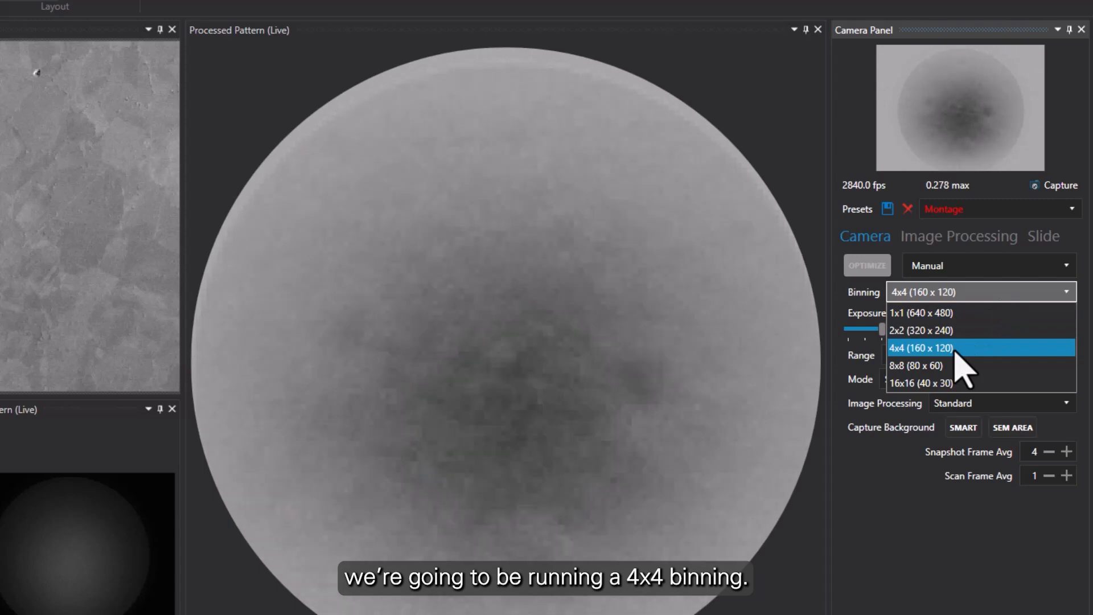
click(910, 609)
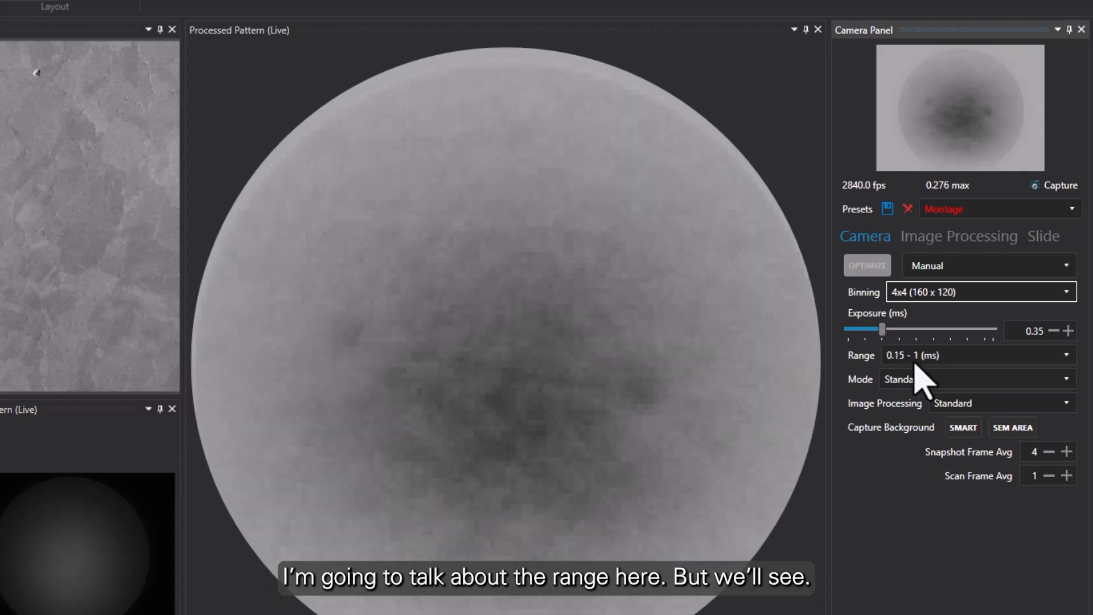
click(947, 357)
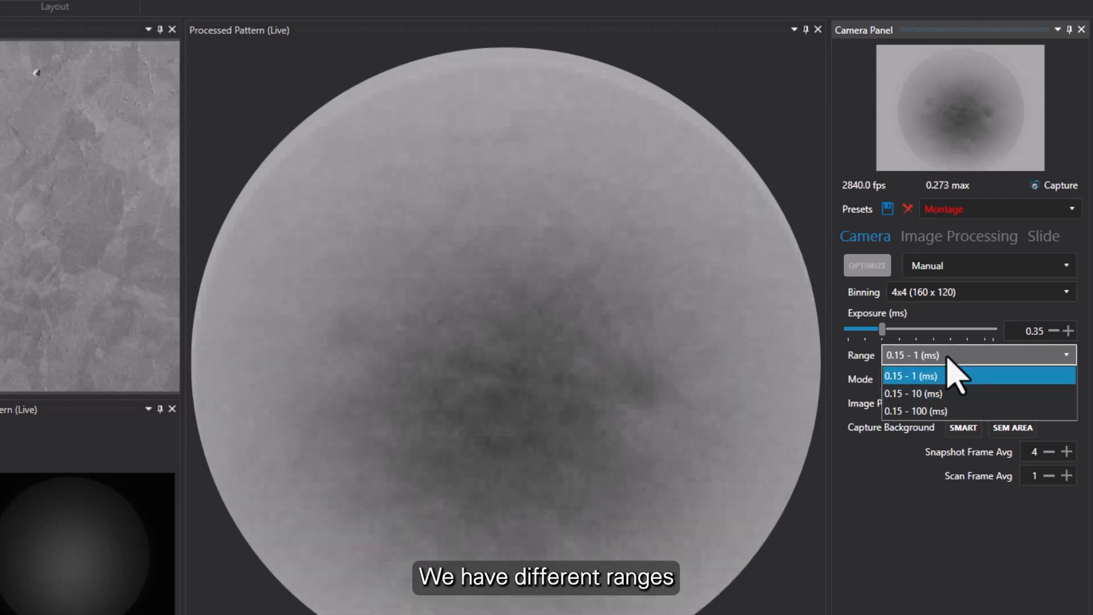
click(924, 395)
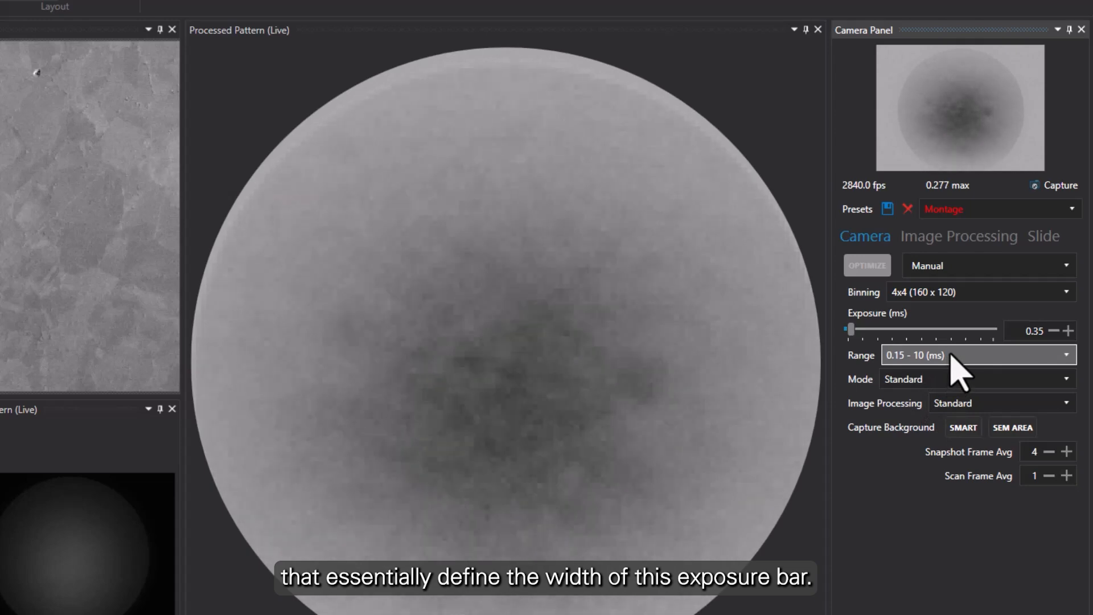
click(951, 355)
click(927, 409)
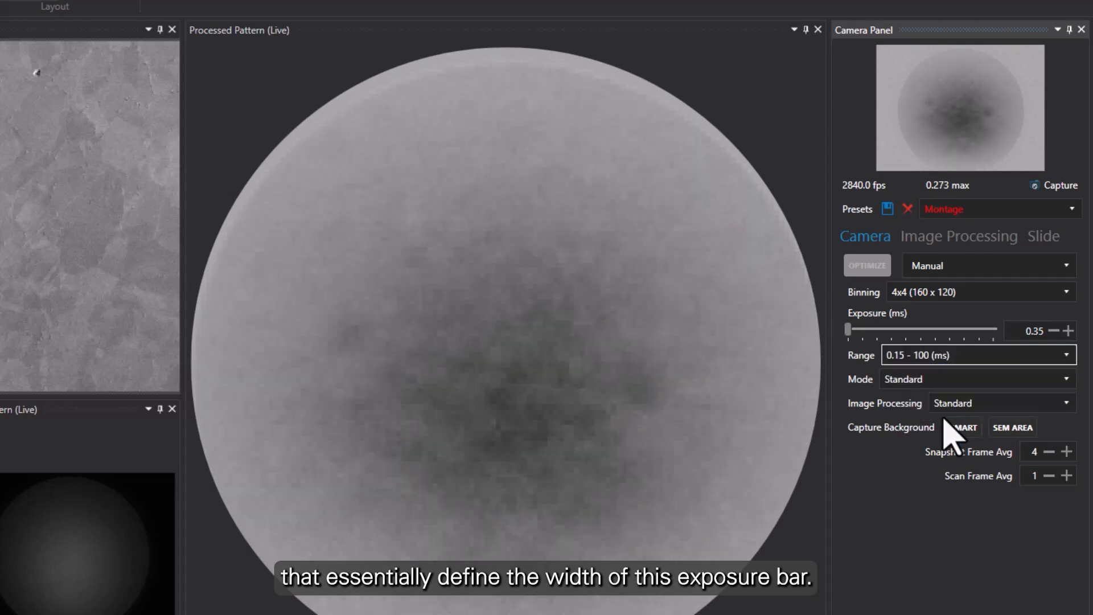
click(937, 356)
click(936, 380)
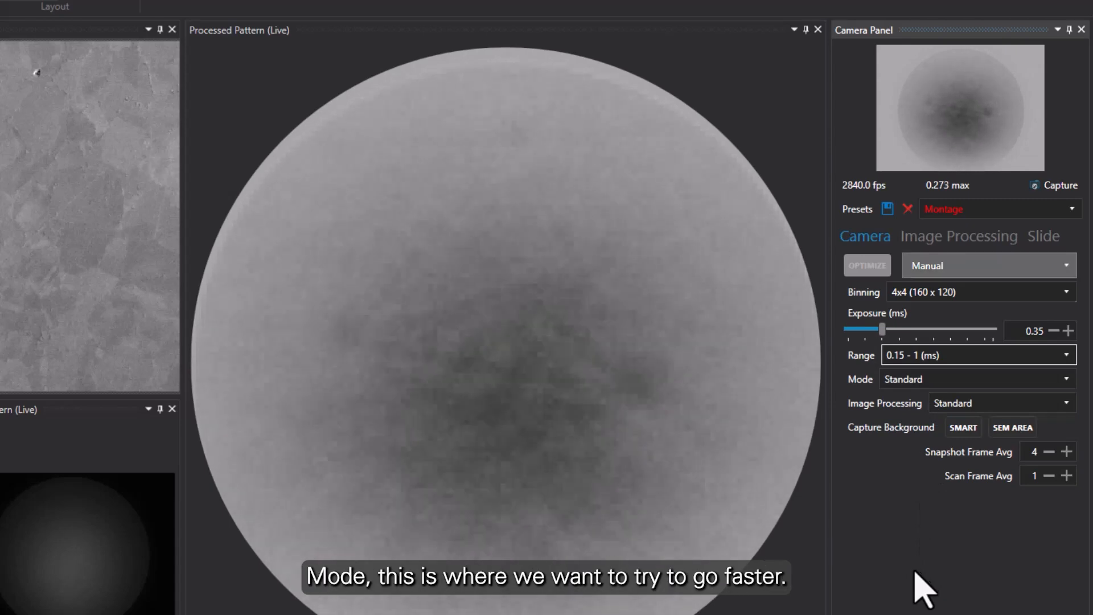
Step: Review the camera mode options, keep Standard, and set the camera's image processing to None
click(911, 380)
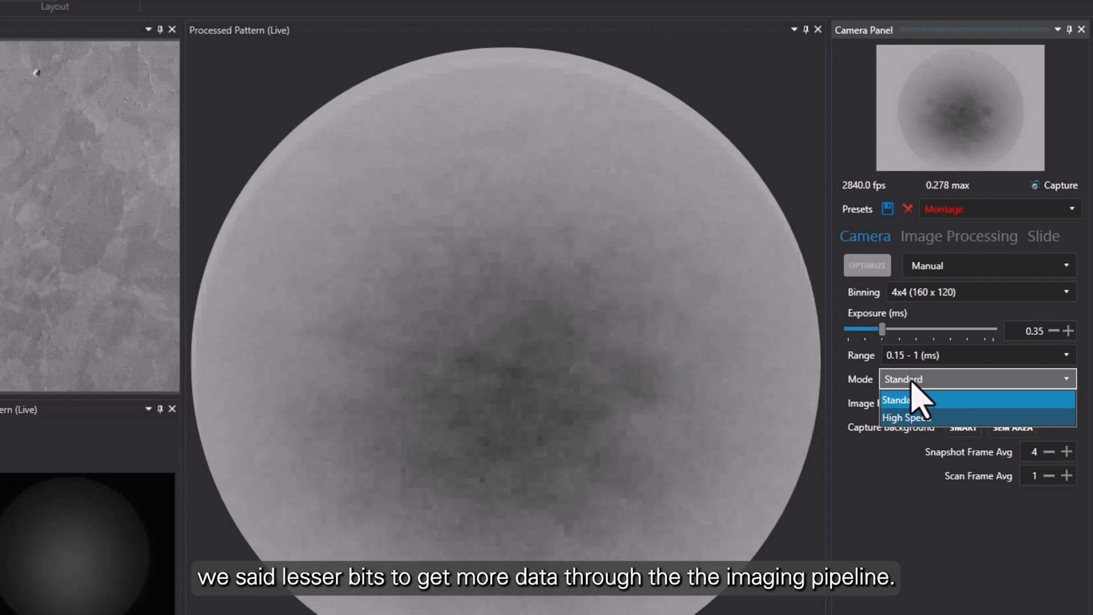
click(911, 383)
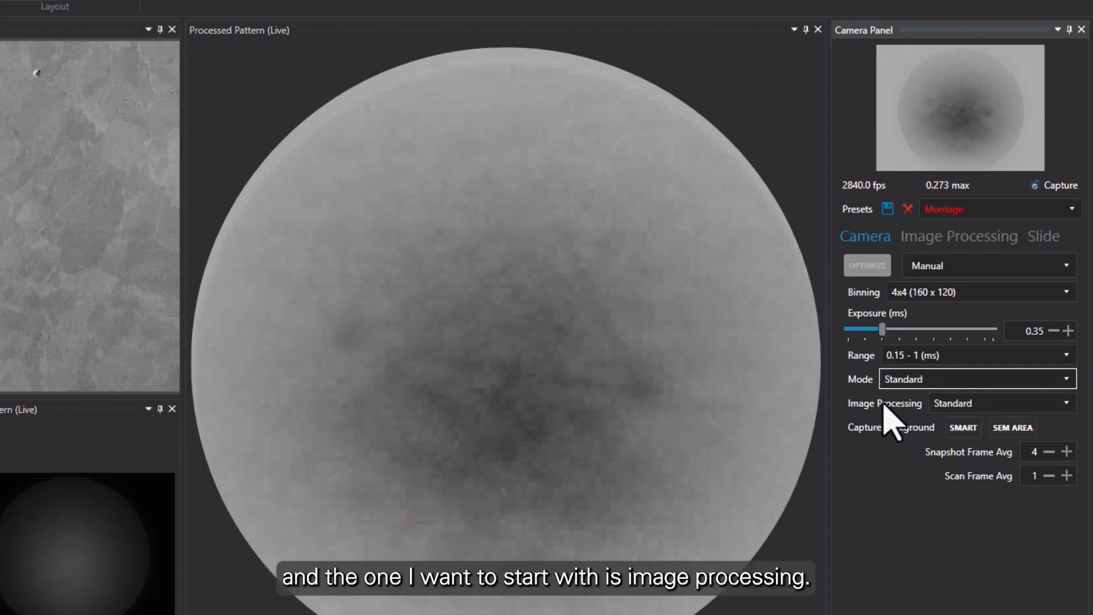
click(969, 407)
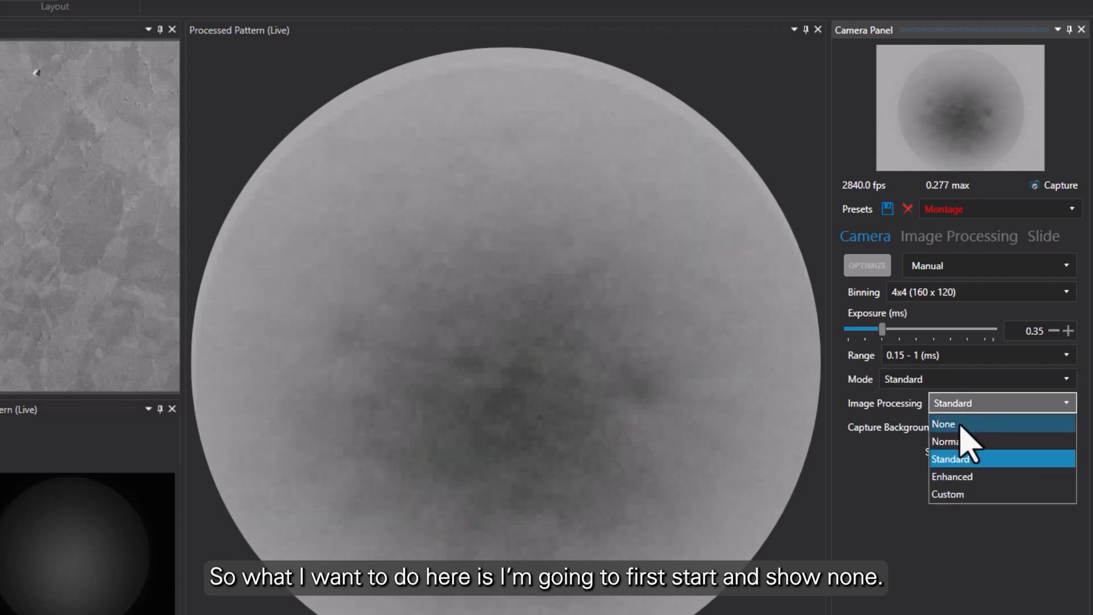
click(959, 423)
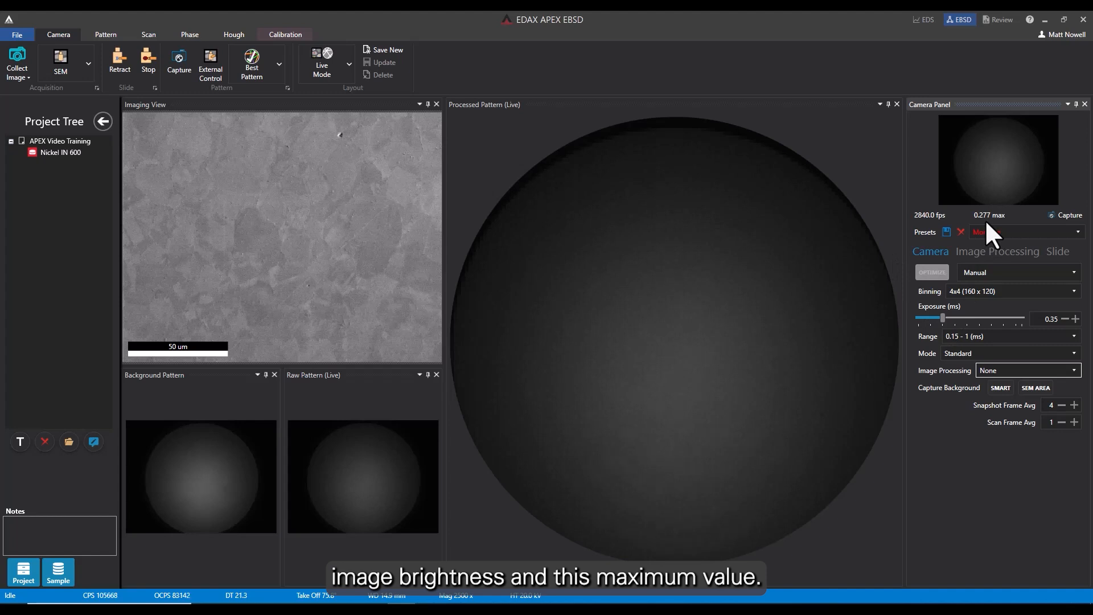
Step: Raise the exposure to 1.00 ms and widen the exposure range to 0.15 - 10 ms
click(942, 317)
drag(949, 318, 1022, 318)
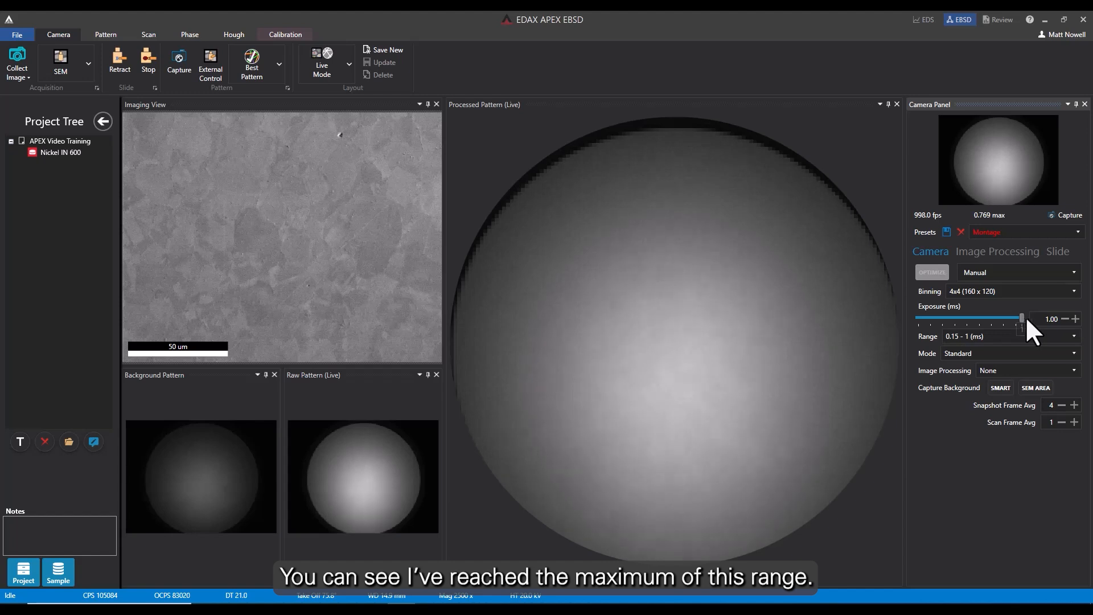
click(969, 333)
click(966, 360)
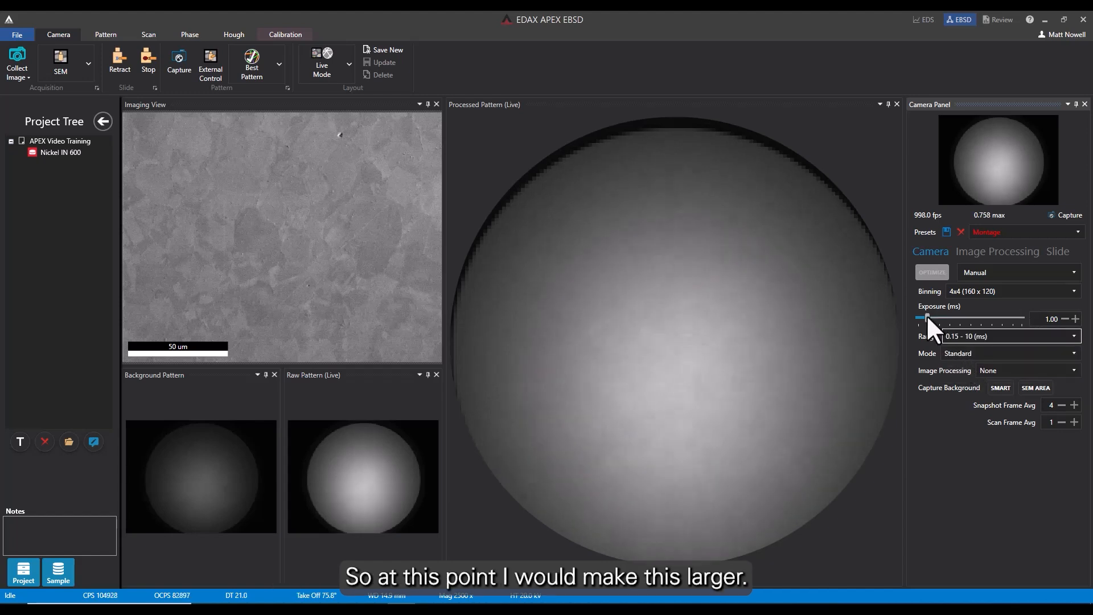
Step: Increase the exposure to 2.19 ms to saturate the pattern, and reduce it to 1.05 ms
drag(927, 315, 934, 316)
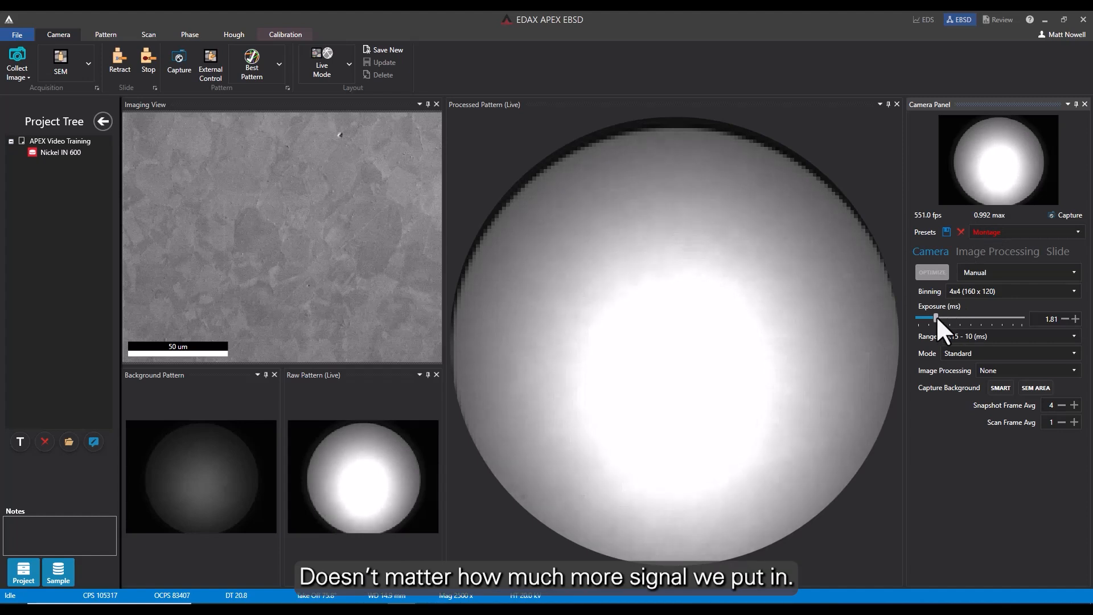
mouse_move(936, 317)
mouse_down()
mouse_move(961, 316)
mouse_move(938, 316)
mouse_up()
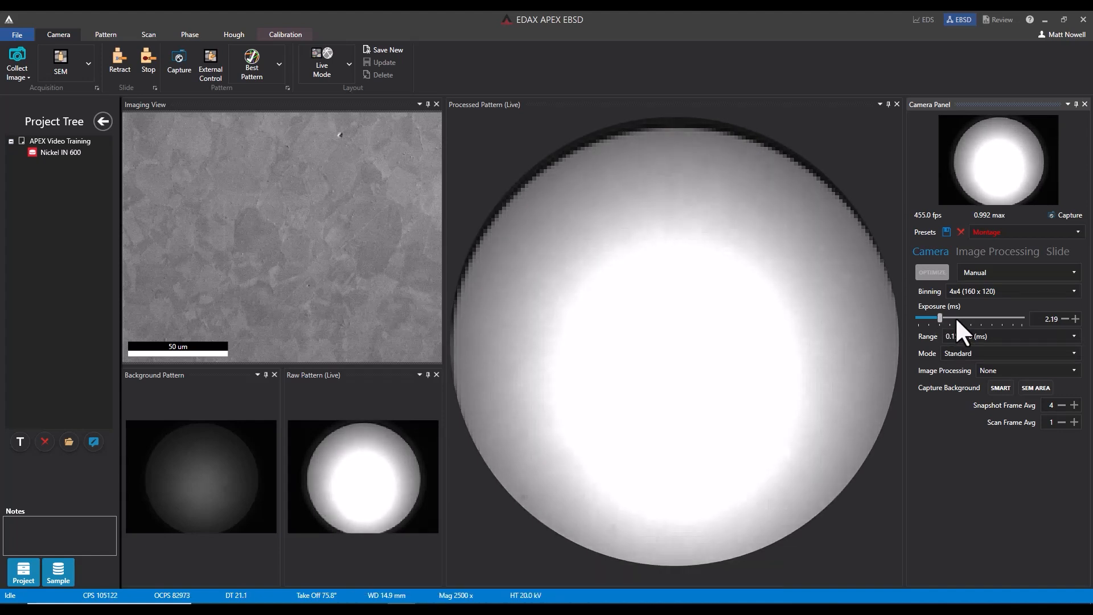
drag(938, 314, 927, 316)
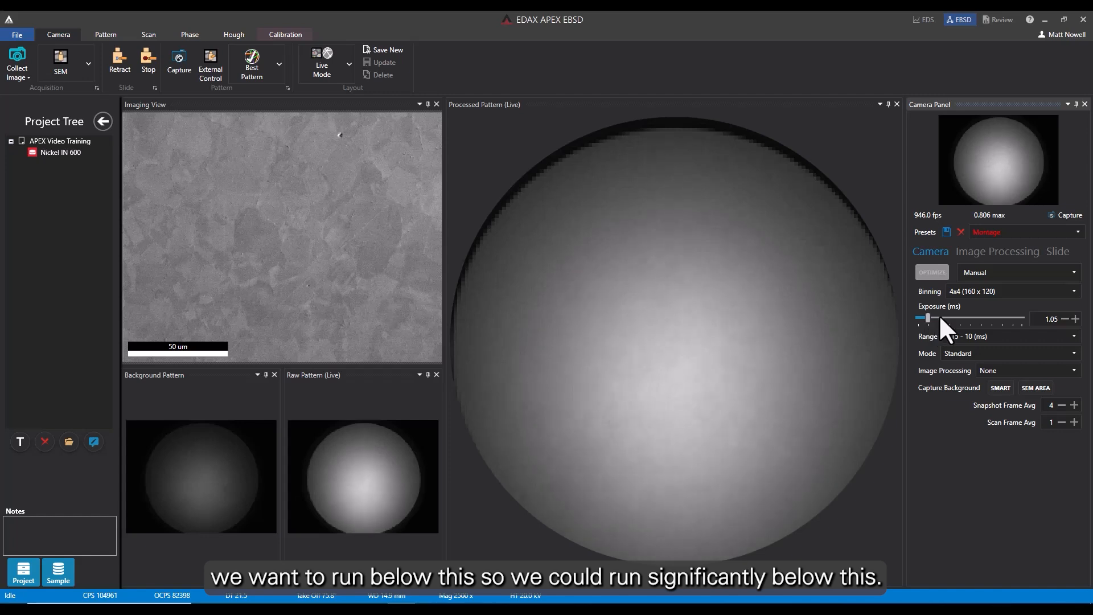
drag(928, 316, 928, 315)
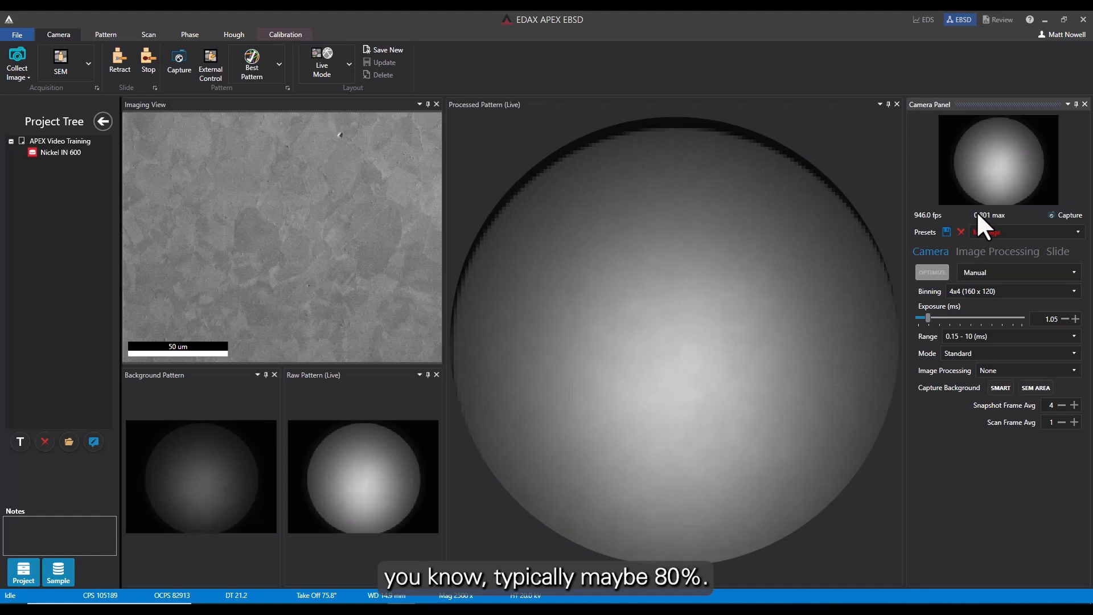
Step: Use external beam control to examine diffraction patterns at several points on the sample image, and turn the control off
click(247, 218)
click(318, 178)
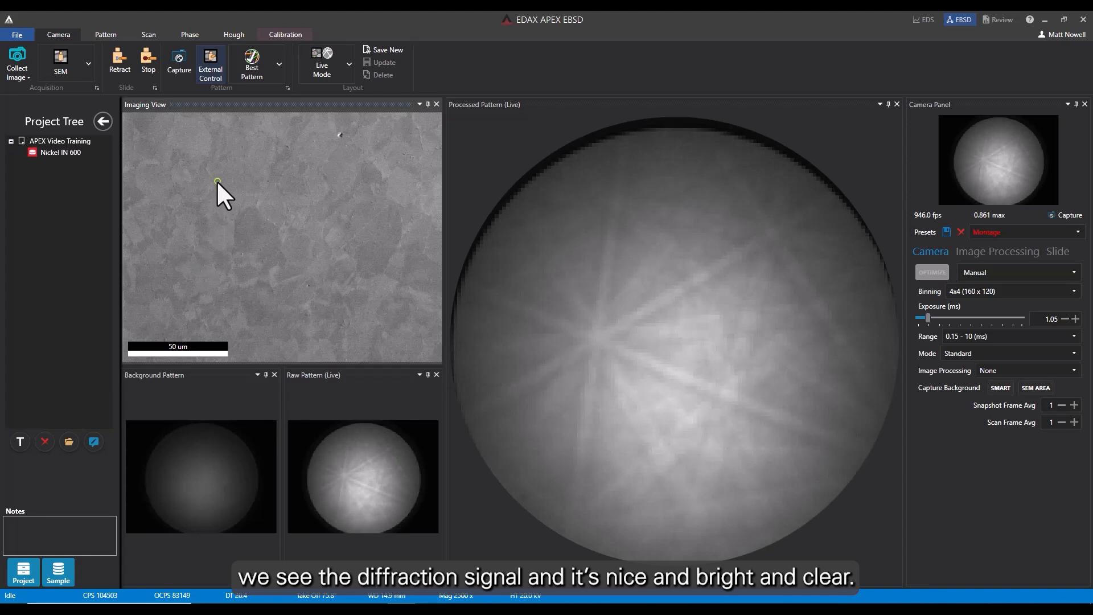
click(293, 192)
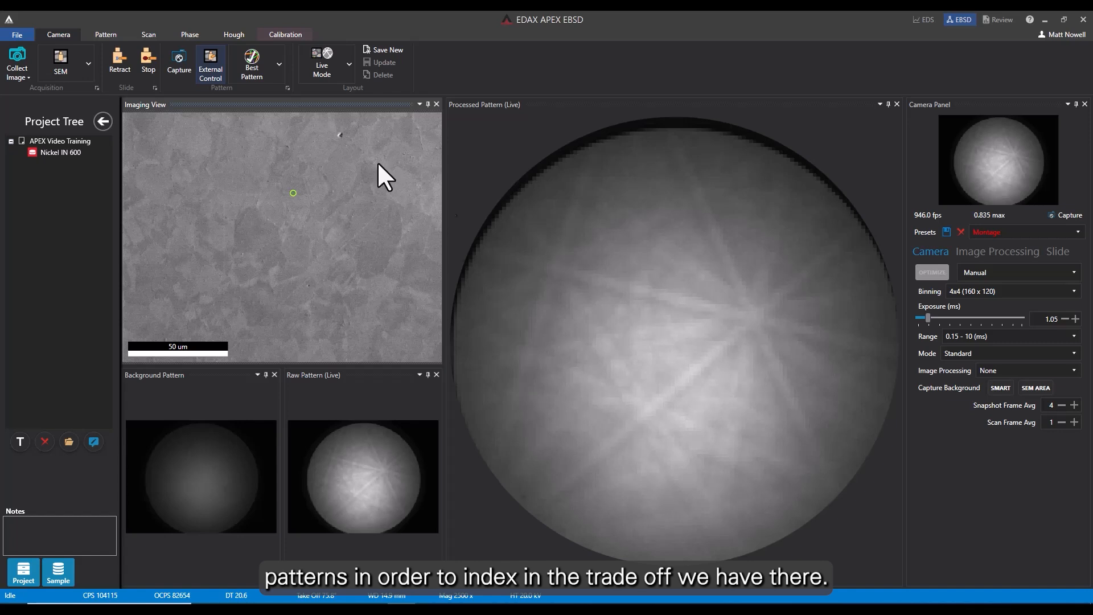
click(207, 64)
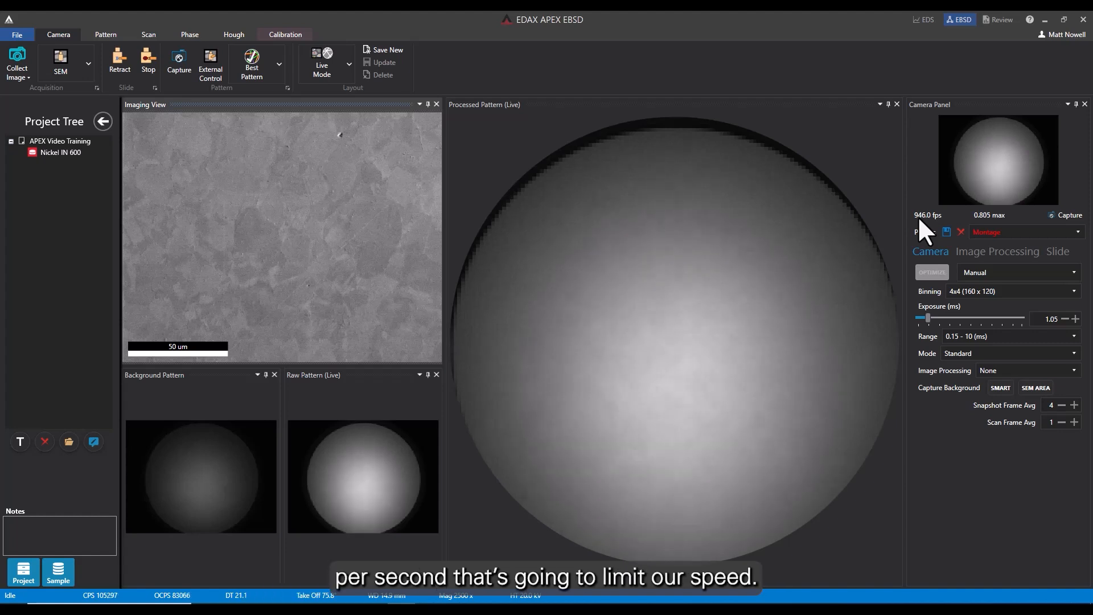
Step: Set the exposure range to 0.15 - 1 ms and lower the exposure to 0.22 ms
click(978, 336)
click(973, 351)
drag(1019, 316, 927, 317)
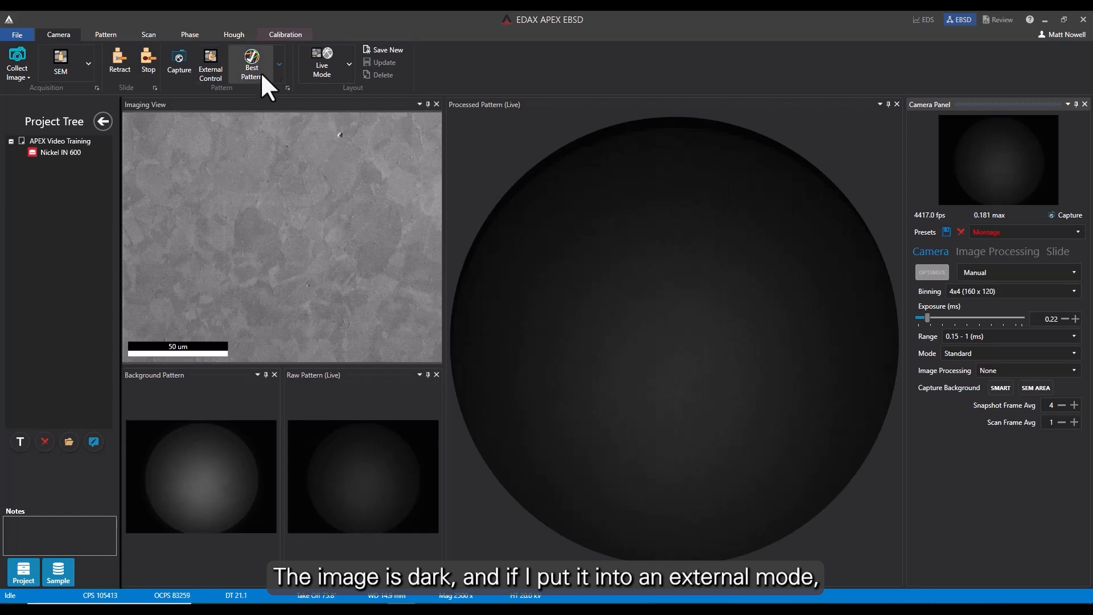
Step: Enable external beam control, set image processing to Normalize, and move the beam point to a lower grain
click(207, 61)
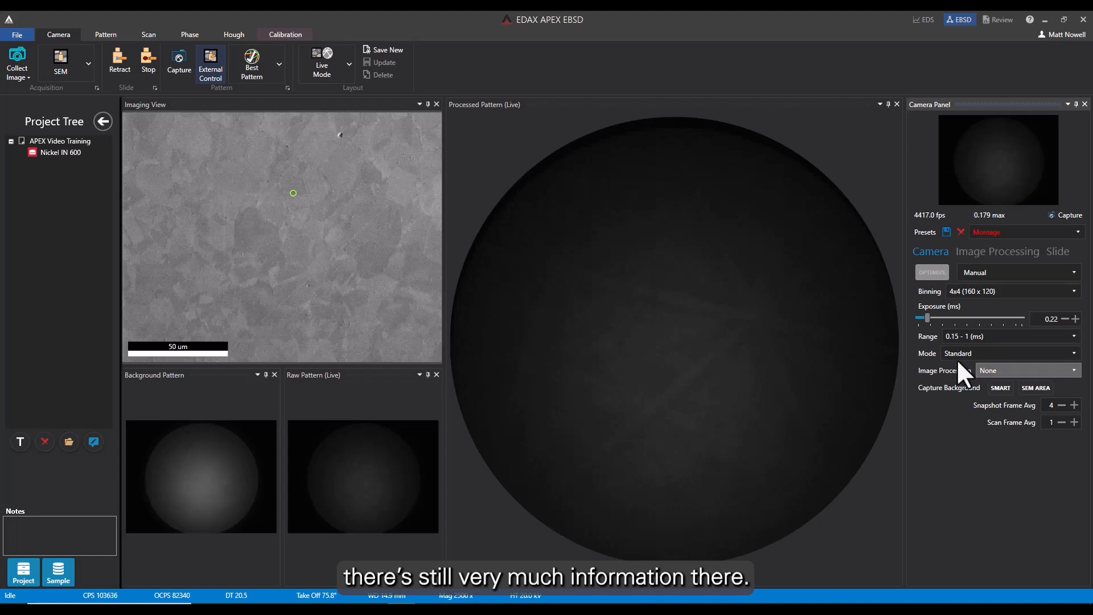
click(1001, 370)
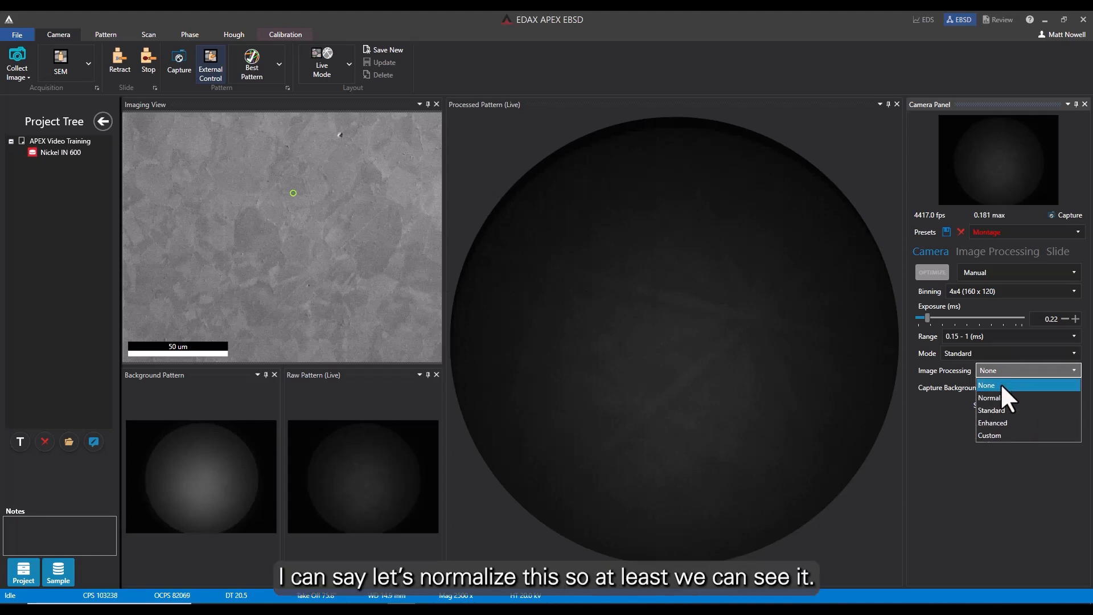
click(1000, 398)
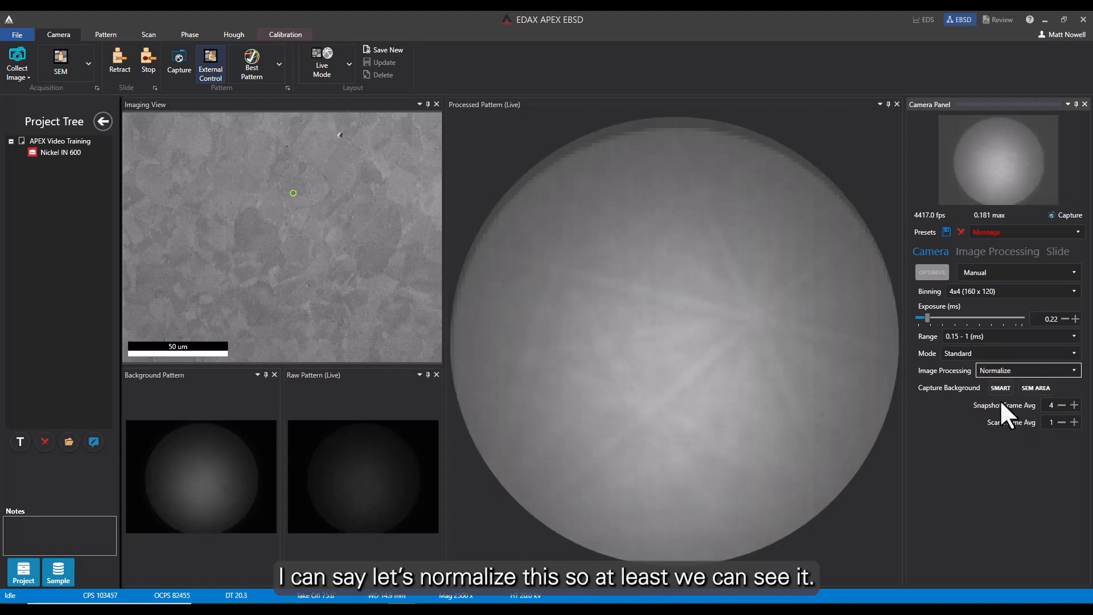
mouse_move(296, 223)
mouse_down()
mouse_move(235, 287)
mouse_move(210, 211)
mouse_move(193, 273)
mouse_move(309, 262)
mouse_up()
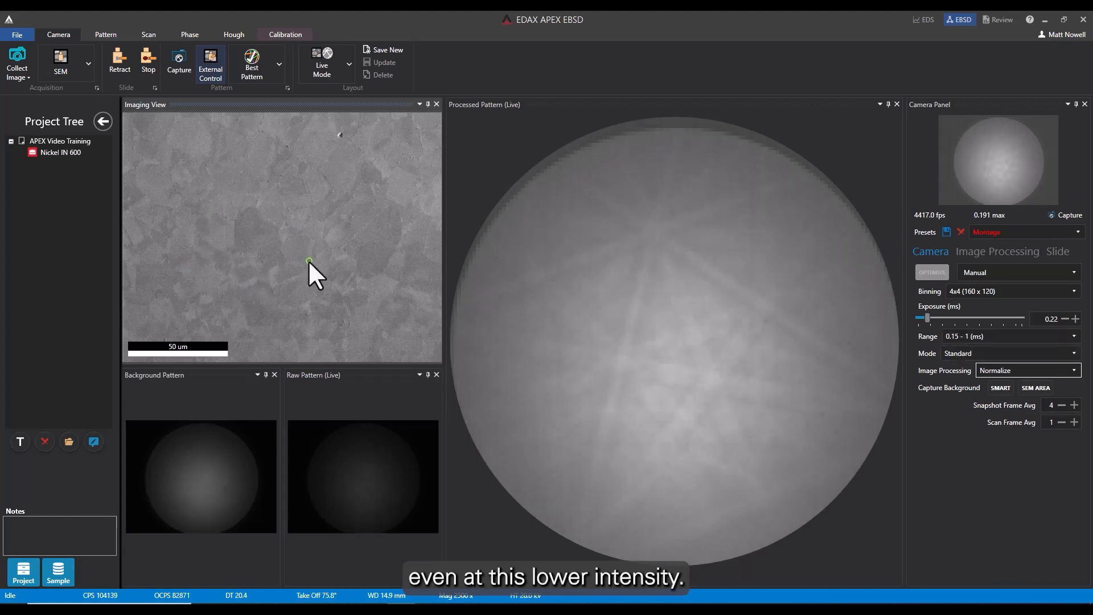
Step: Lower the exposure to the 0.15 ms minimum, and raise it to a mid-range value of 0.34 ms
click(1065, 318)
click(1064, 319)
click(1064, 319)
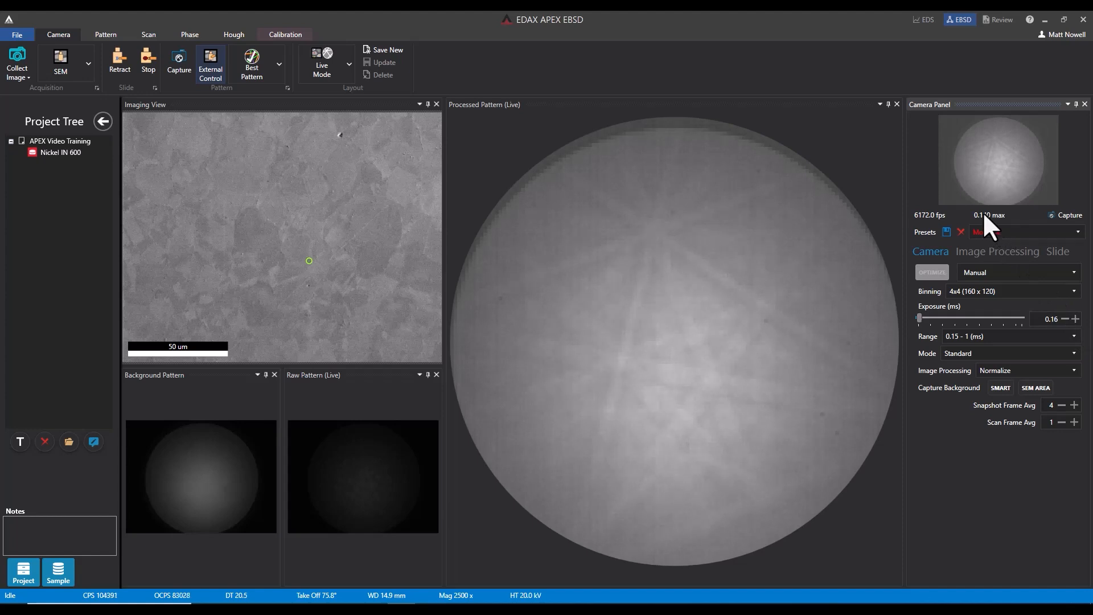
click(1062, 318)
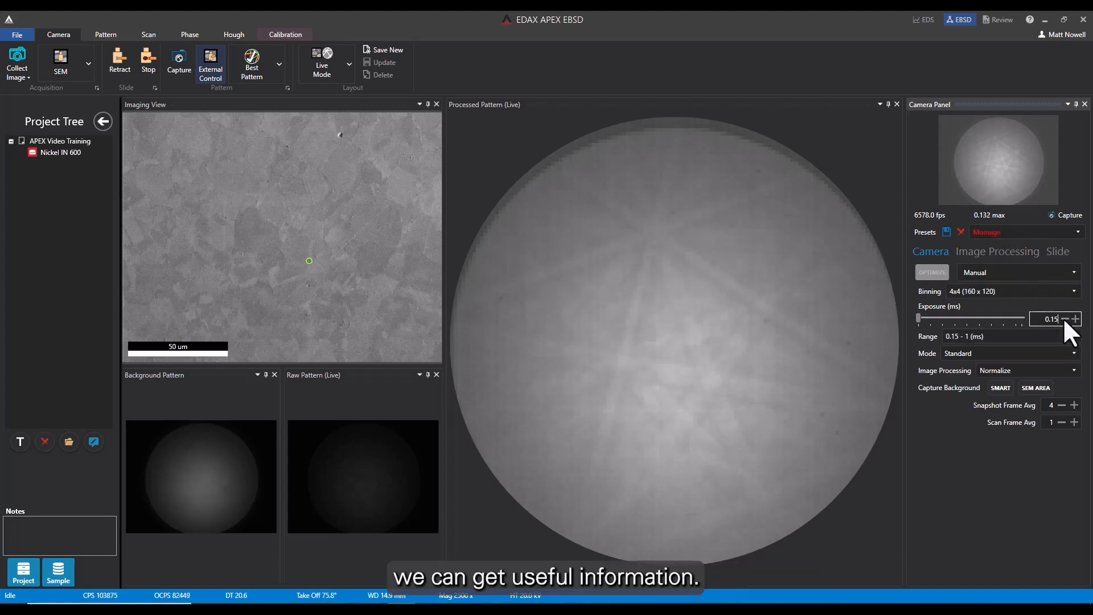
click(1075, 319)
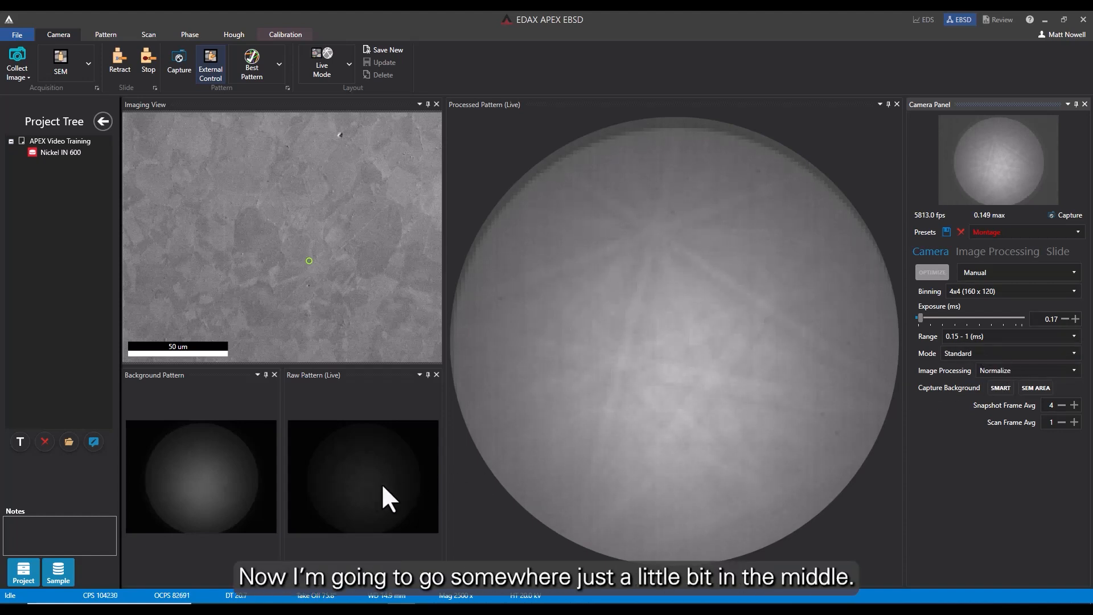
drag(920, 318, 939, 317)
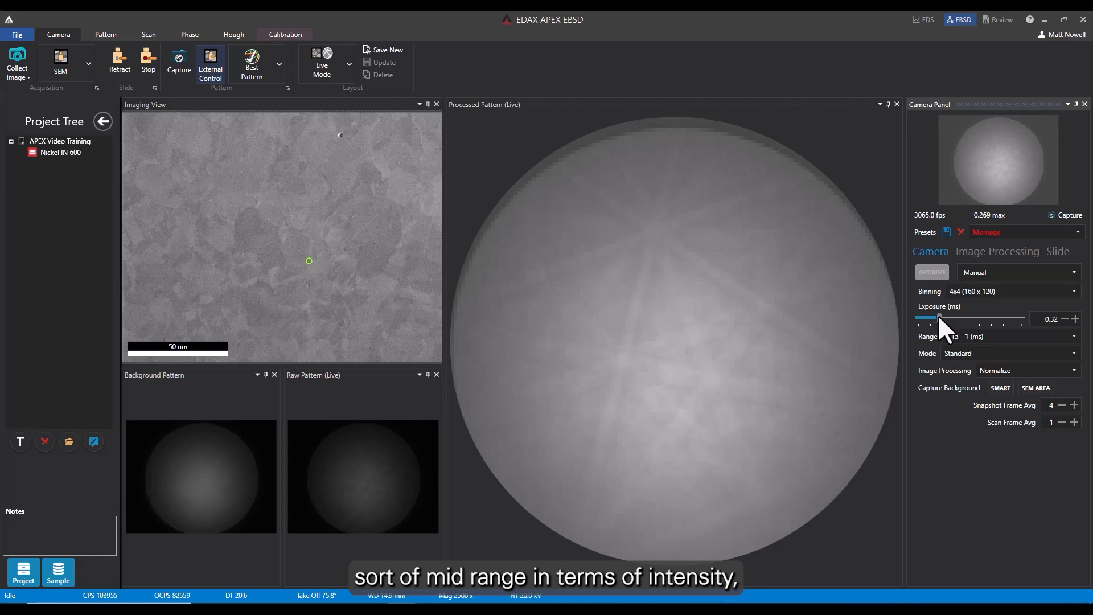
drag(938, 317, 941, 318)
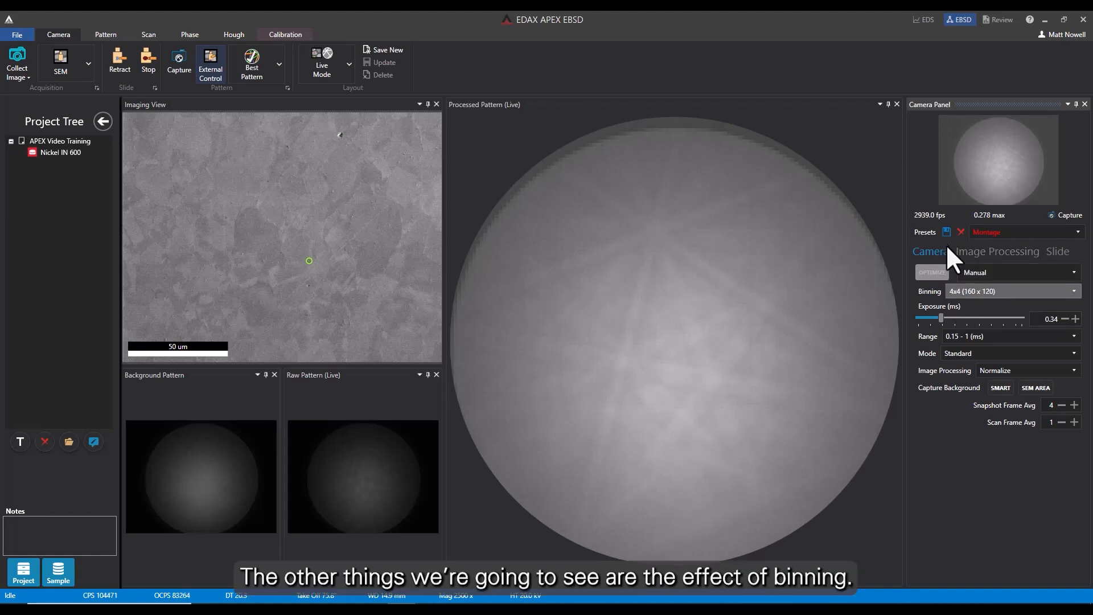
Step: Set the camera binning to 1x1 (640 x 480) and keep it after reviewing the other binning options
click(970, 291)
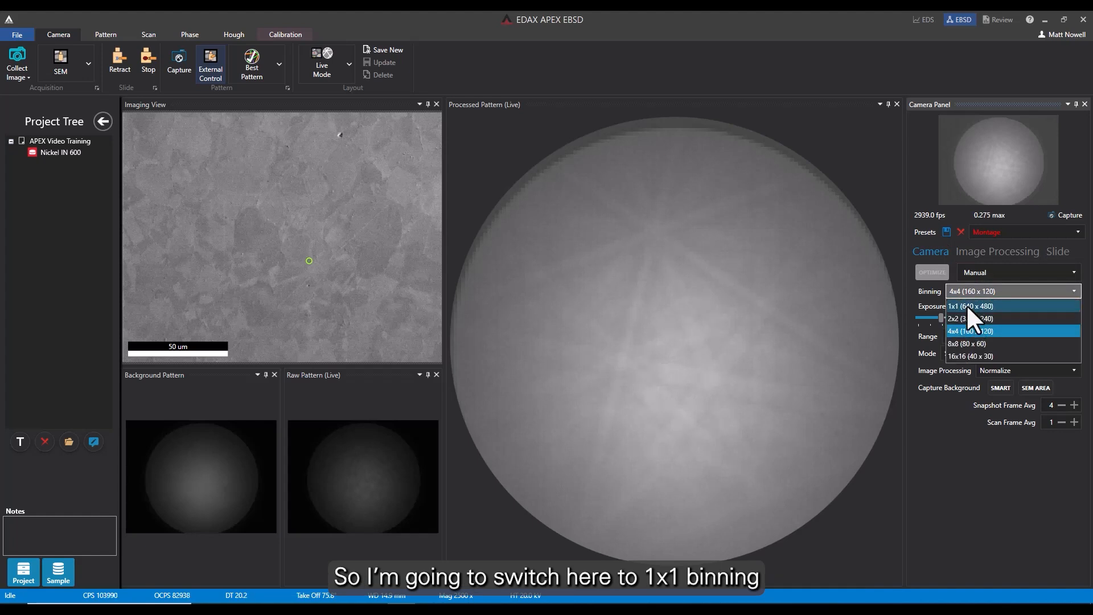
click(967, 306)
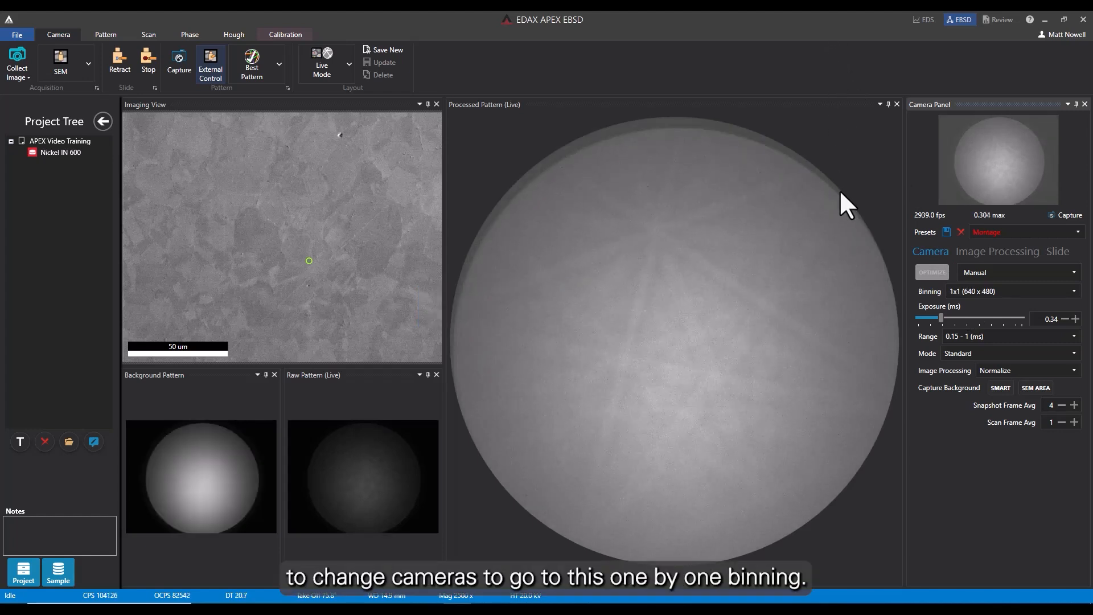
click(990, 293)
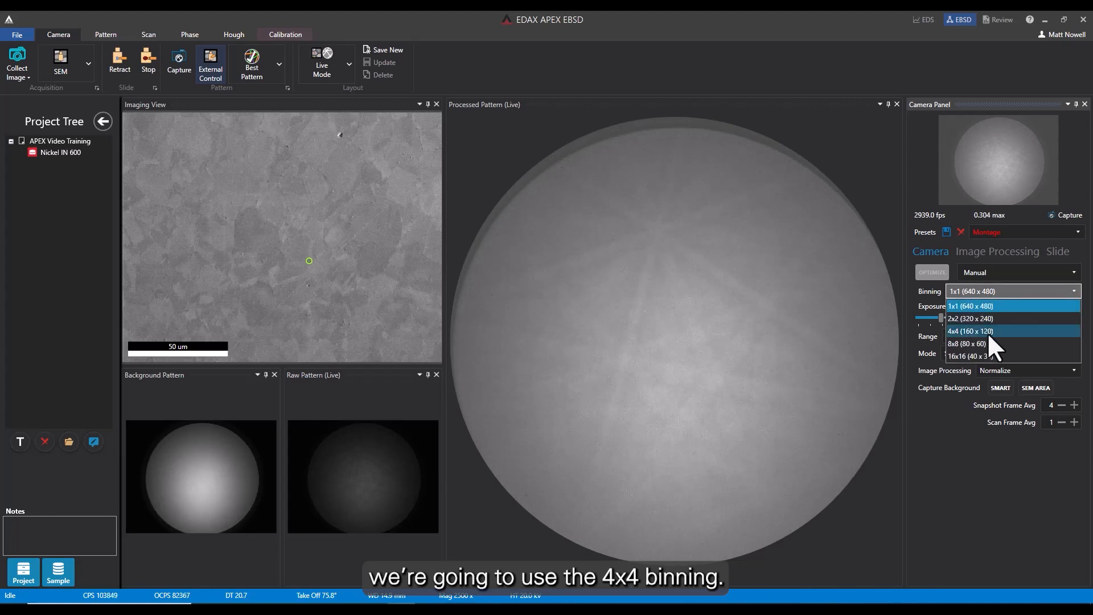
click(941, 542)
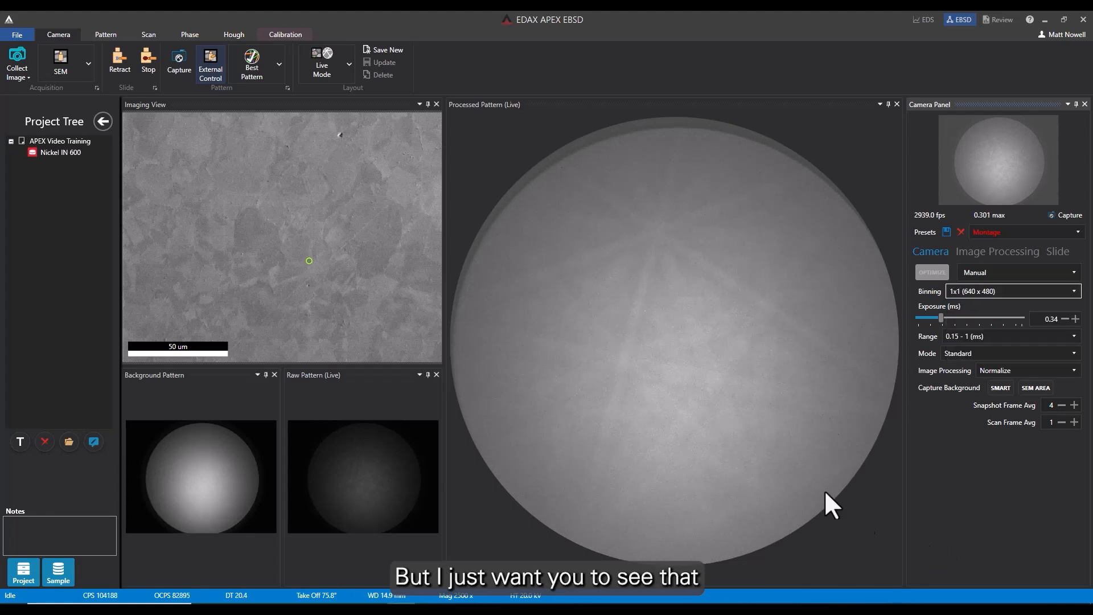
Step: Examine the 1x1-binned diffraction patterns at several different points on the sample image
click(258, 238)
click(218, 194)
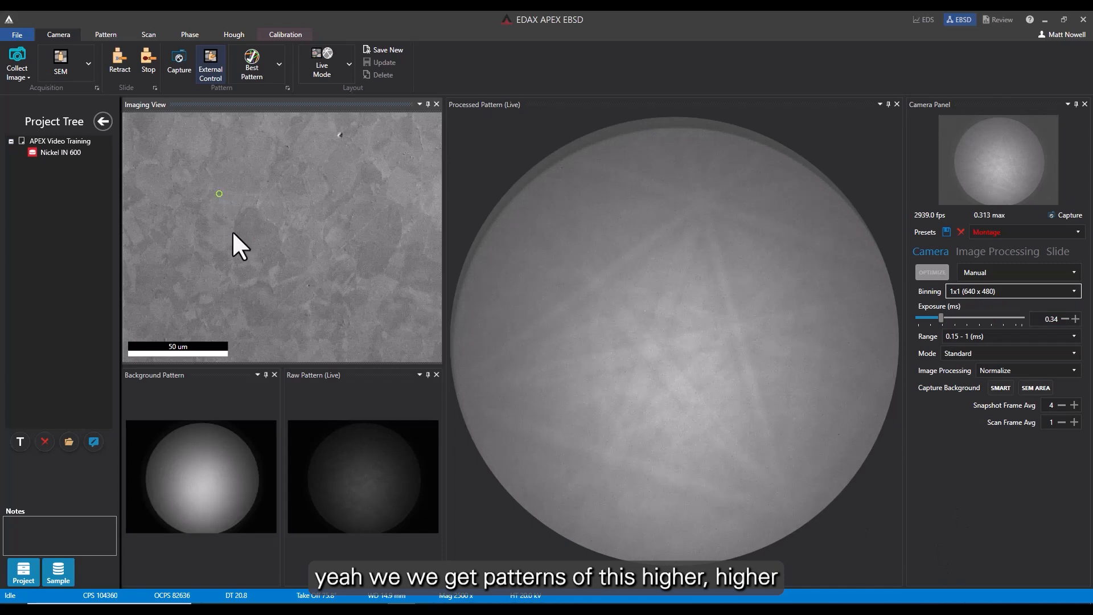
click(237, 243)
click(319, 177)
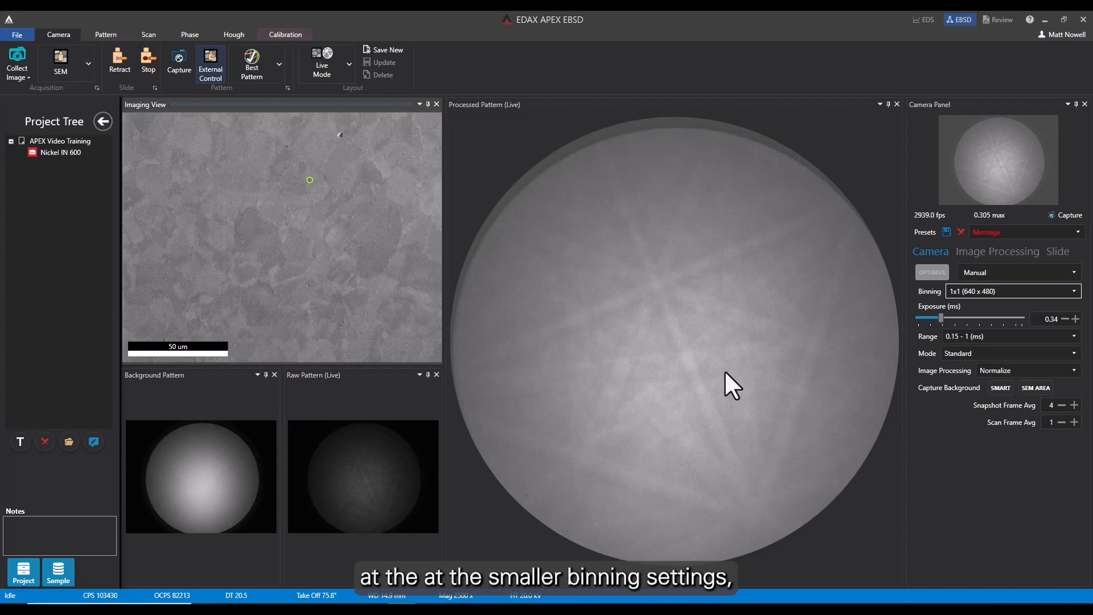
Step: Raise the camera binning in stages from 4x4 (160 x 120) through 8x8 (80 x 60) to 16x16 (40 x 30)
click(987, 292)
click(968, 332)
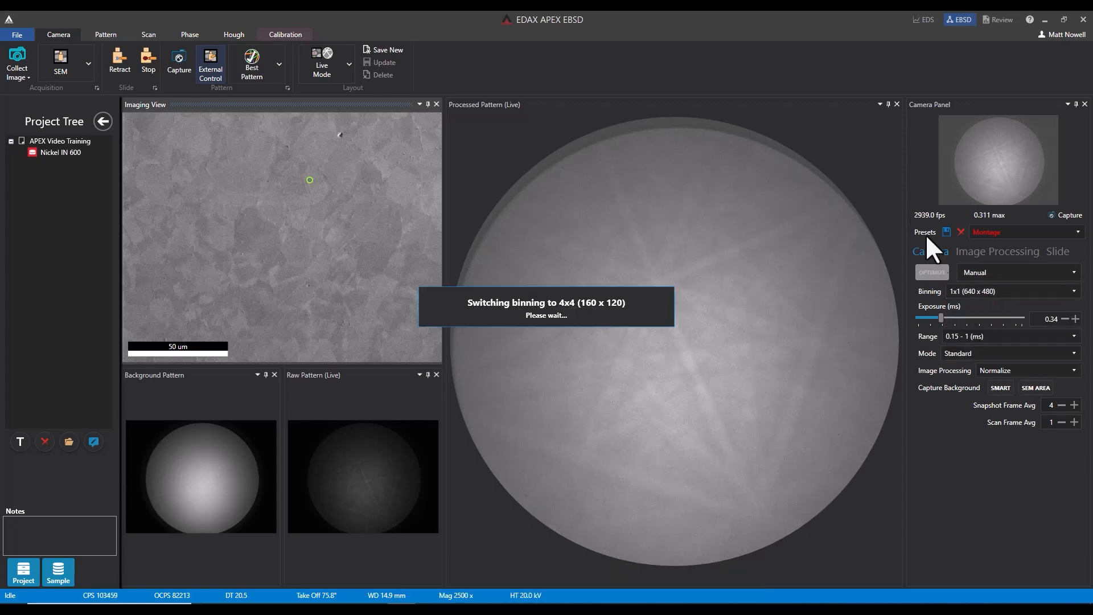
click(968, 288)
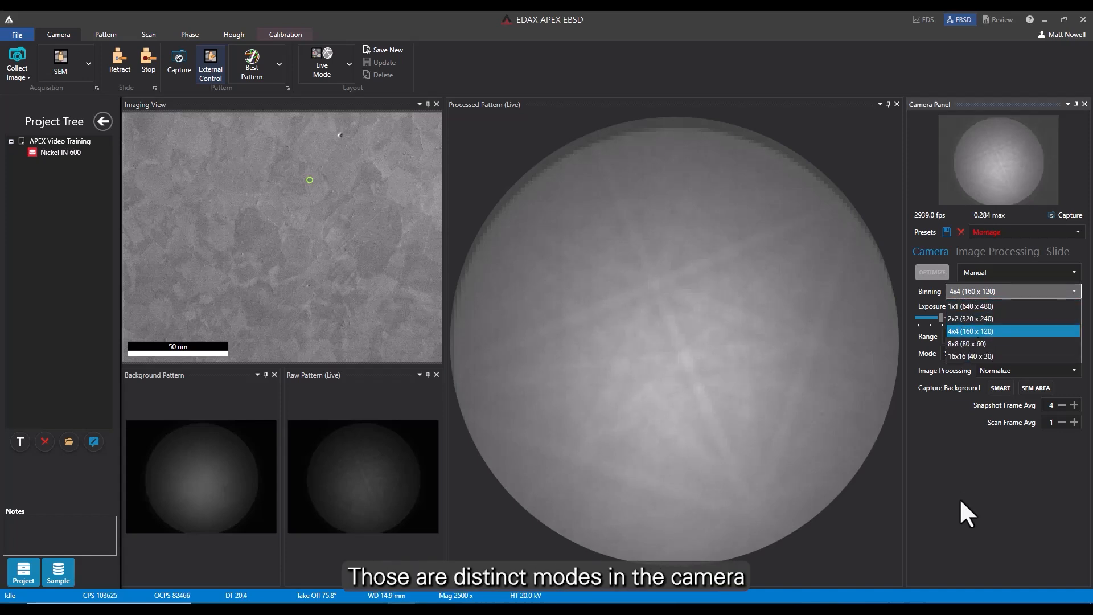
click(972, 341)
click(969, 291)
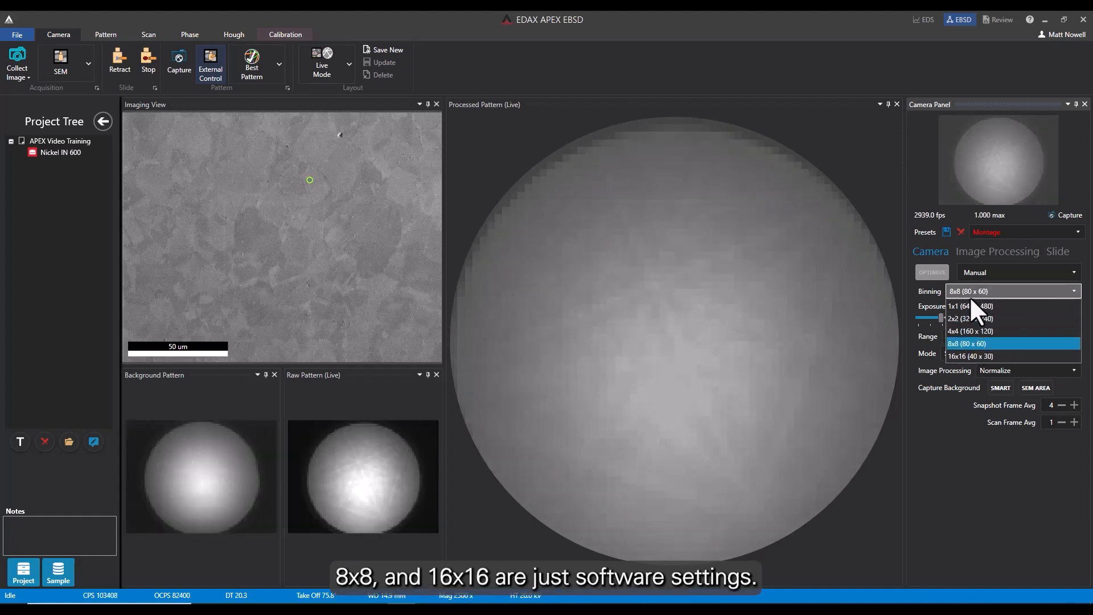
click(969, 356)
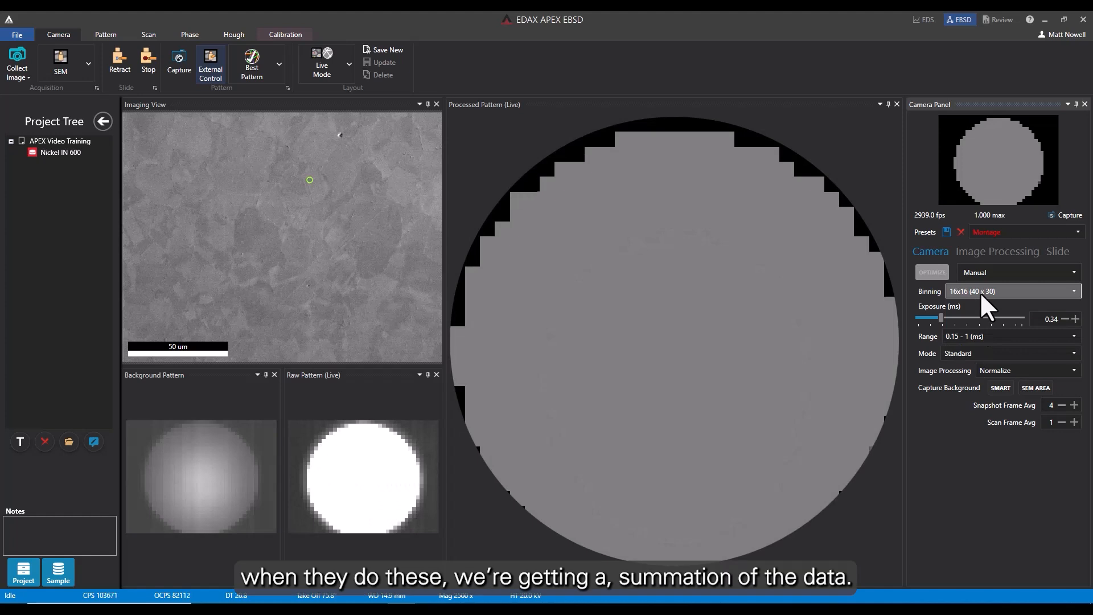
Step: Lower the camera binning to 8x8 (80 x 60) and on down to 4x4 (160 x 120) to compare pattern intensity
click(979, 292)
click(976, 343)
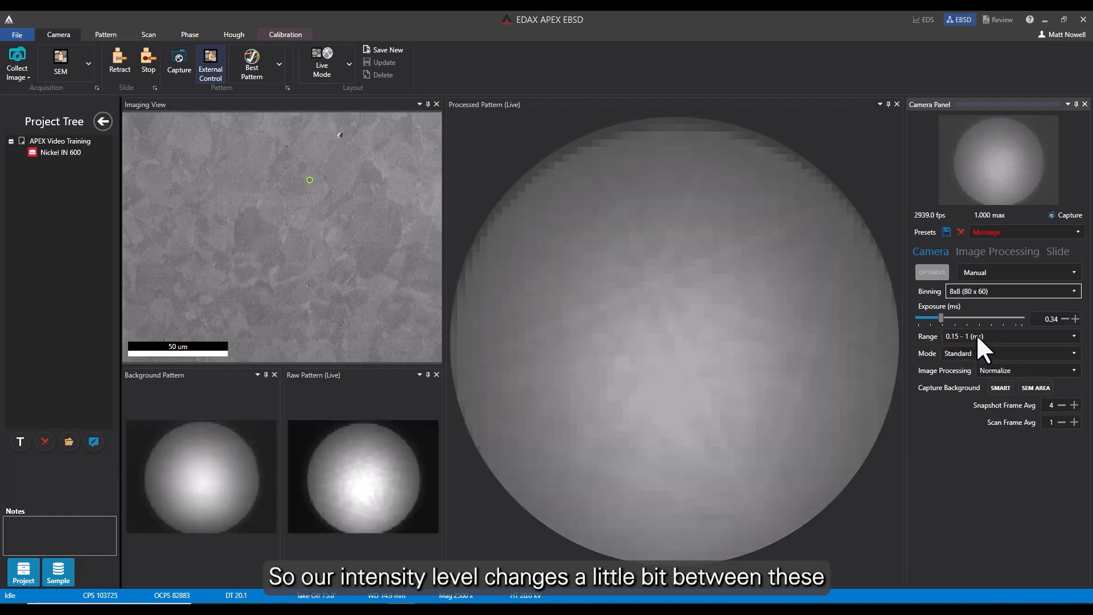
click(973, 289)
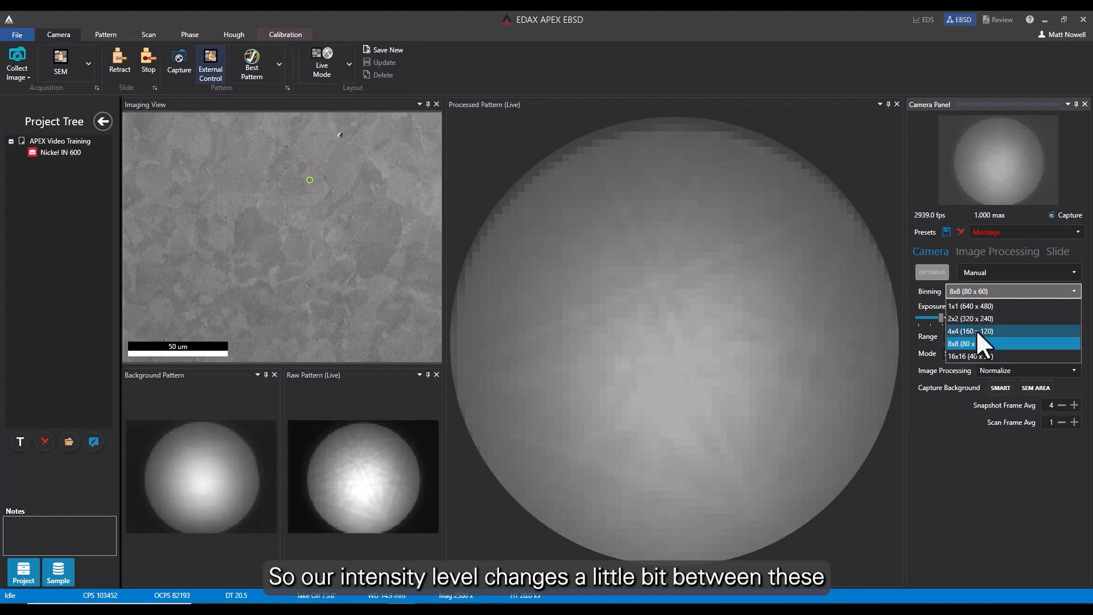
click(976, 329)
Step: Raise the binning again to 8x8 (80 x 60) and 16x16 (40 x 30) to compare the camera speed
click(973, 287)
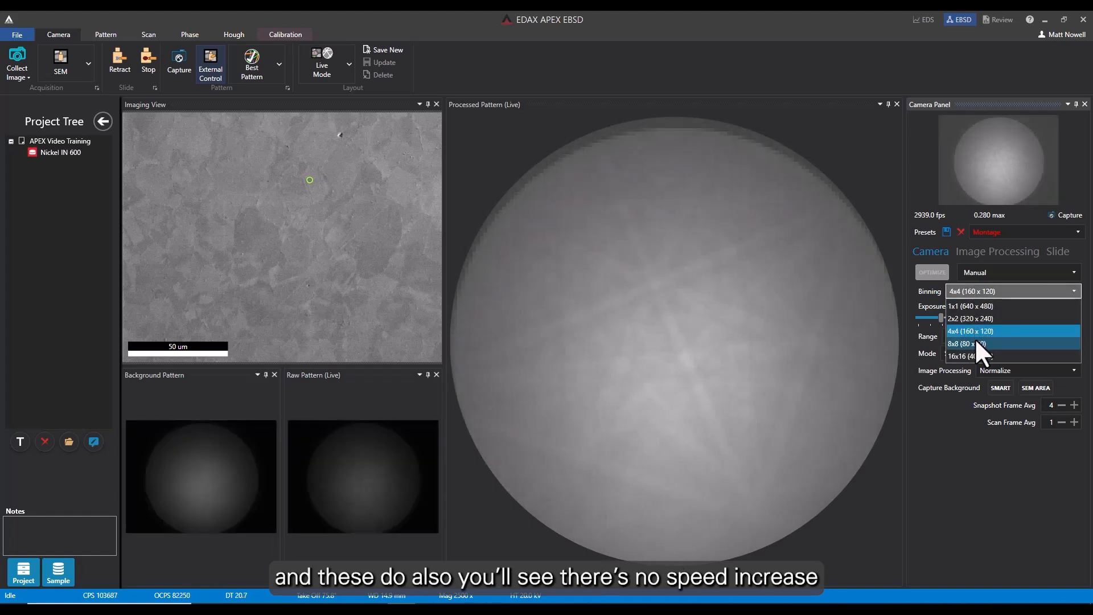
click(974, 337)
click(964, 288)
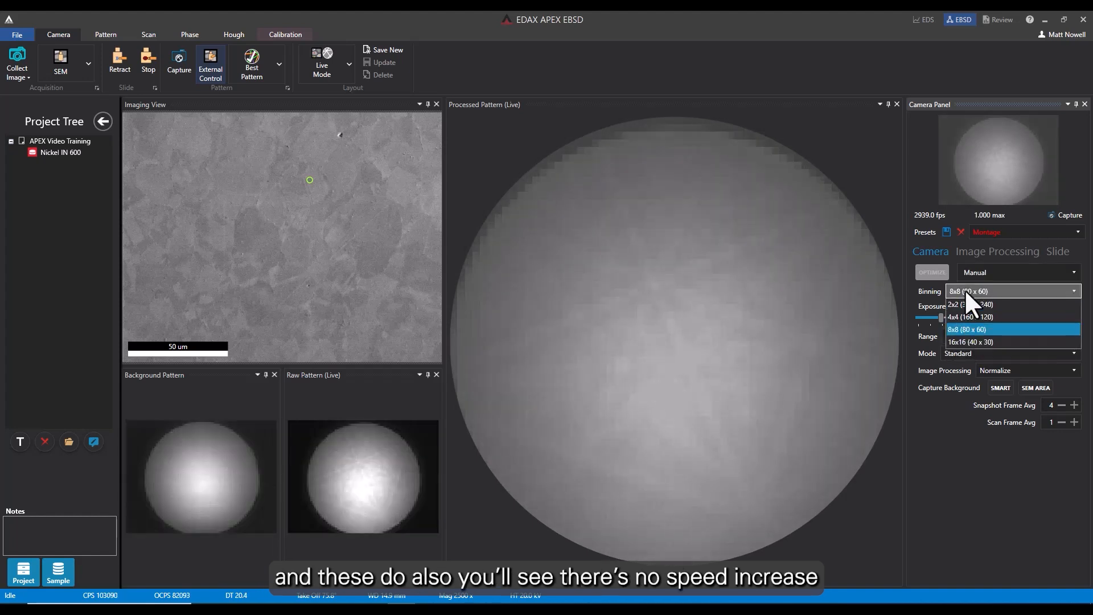
click(969, 352)
Step: Return the camera binning to 4x4 (160 x 120) and keep it after reviewing the binning options
click(963, 289)
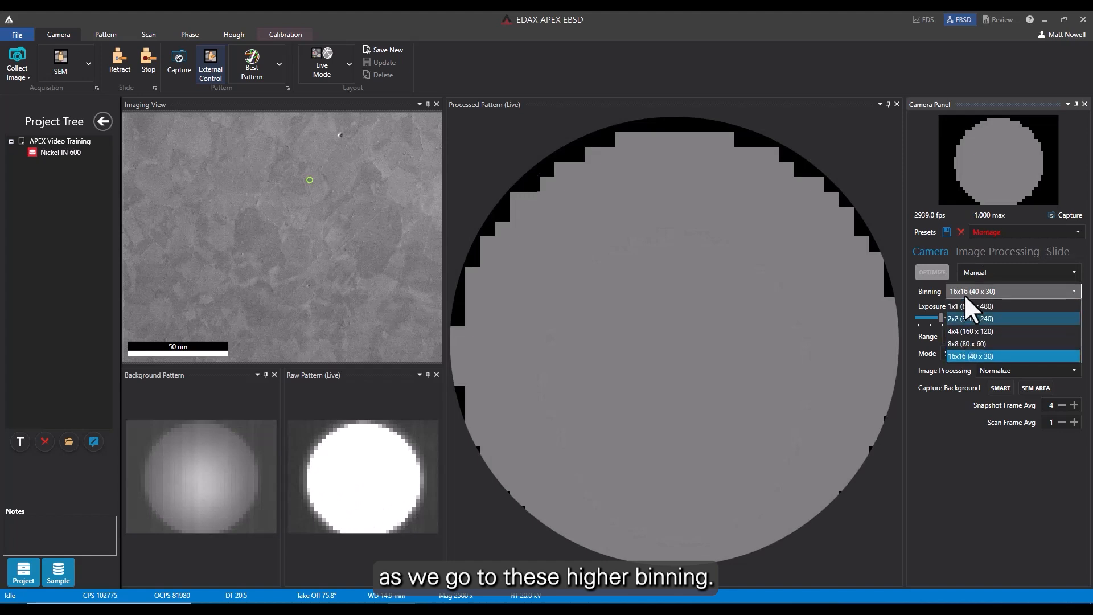
click(968, 332)
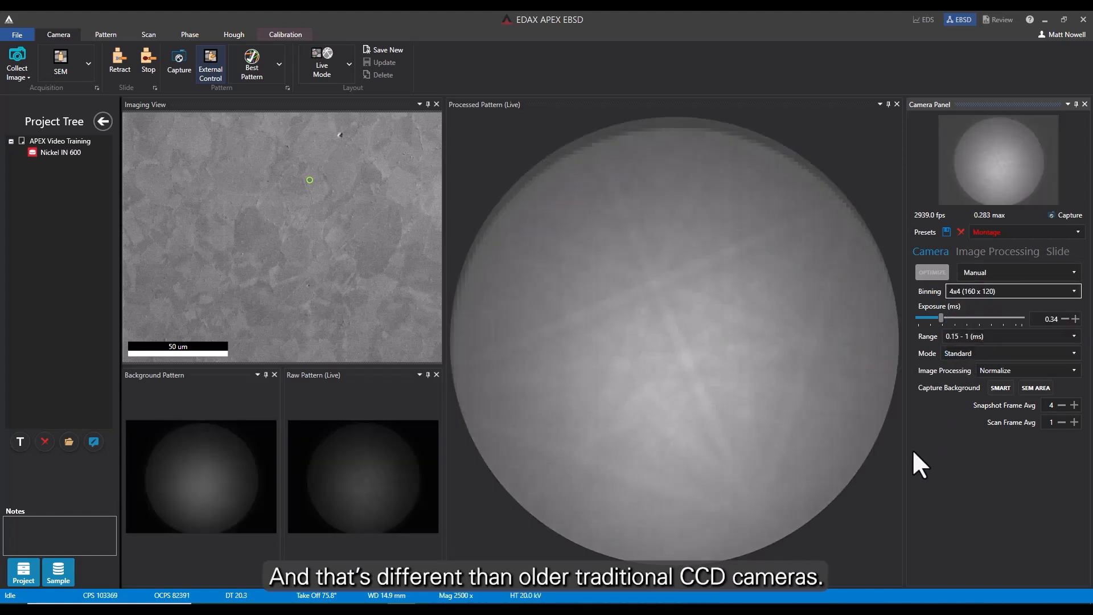
click(974, 291)
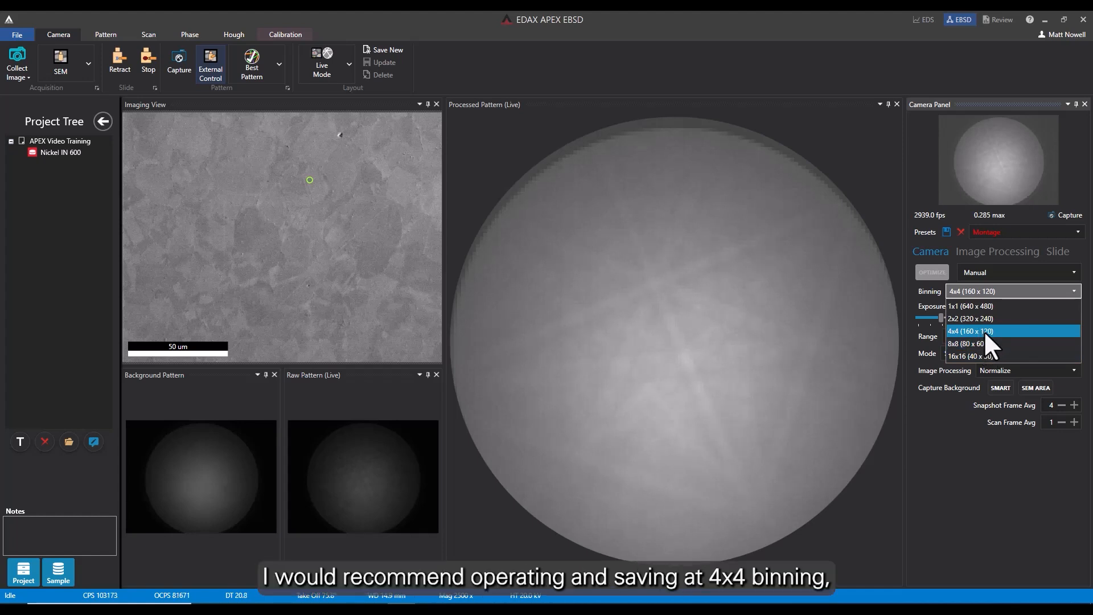
click(983, 330)
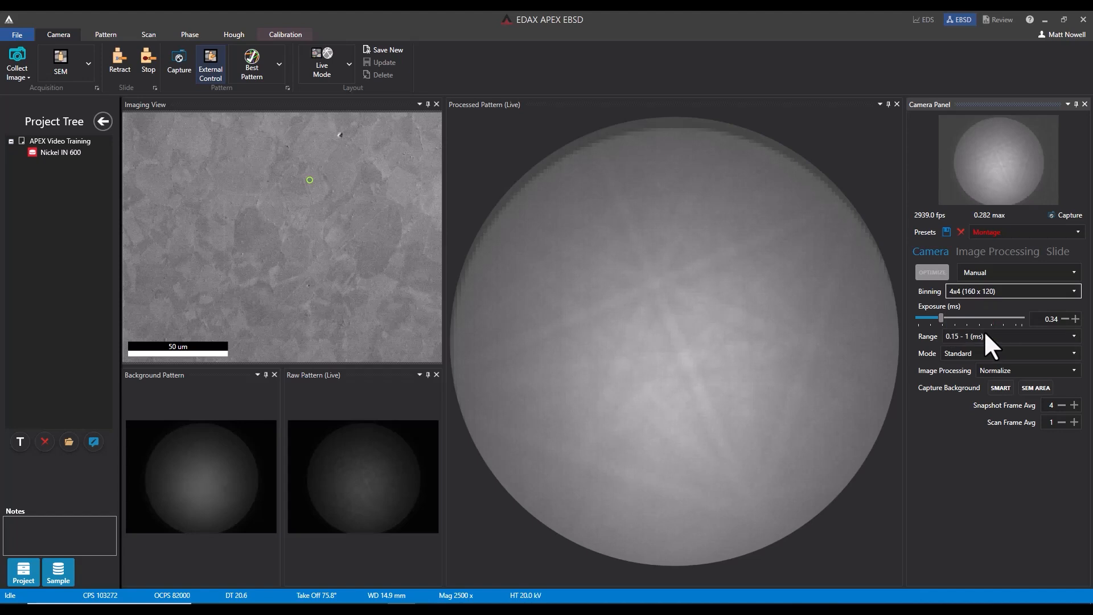